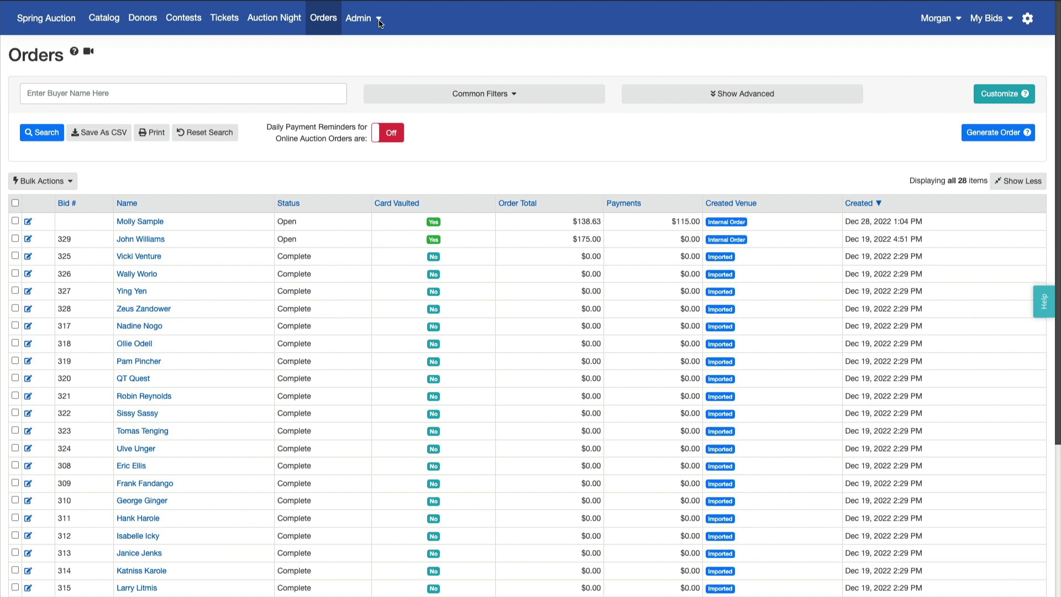
Review the available report options in the Admin area and the common filters for orders
{"action": "left_click", "coordinate": [379, 21]}
{"action": "mouse_move", "coordinate": [392, 73]}
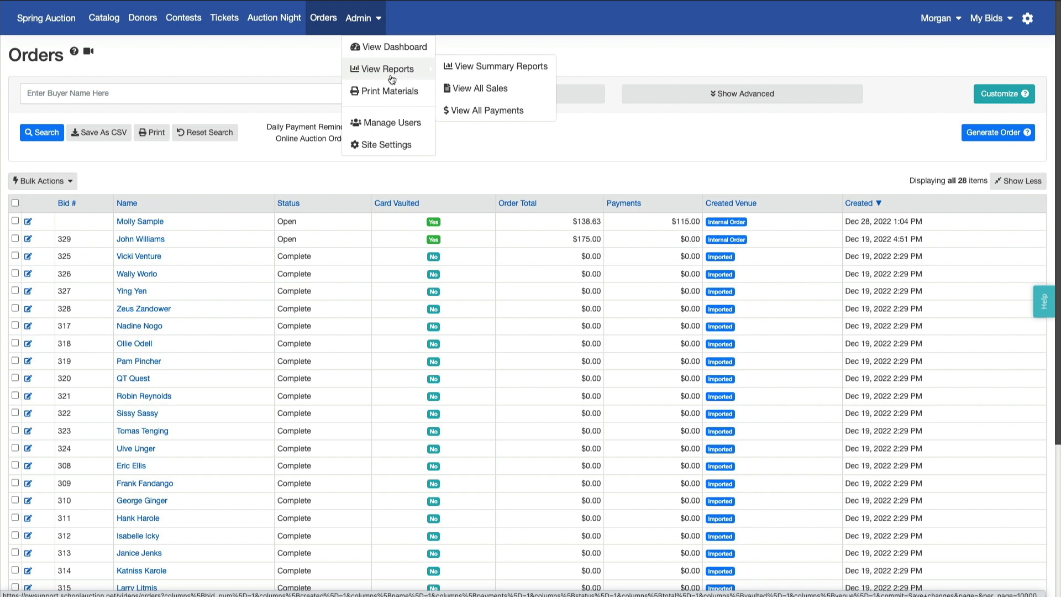
{"action": "left_click", "coordinate": [336, 65]}
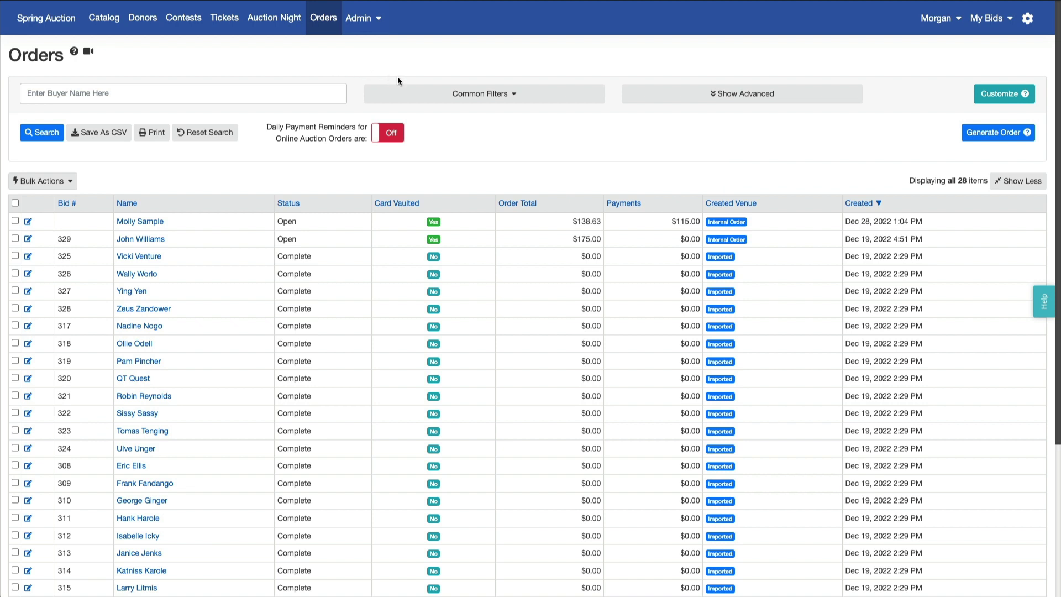
{"action": "left_click", "coordinate": [516, 101]}
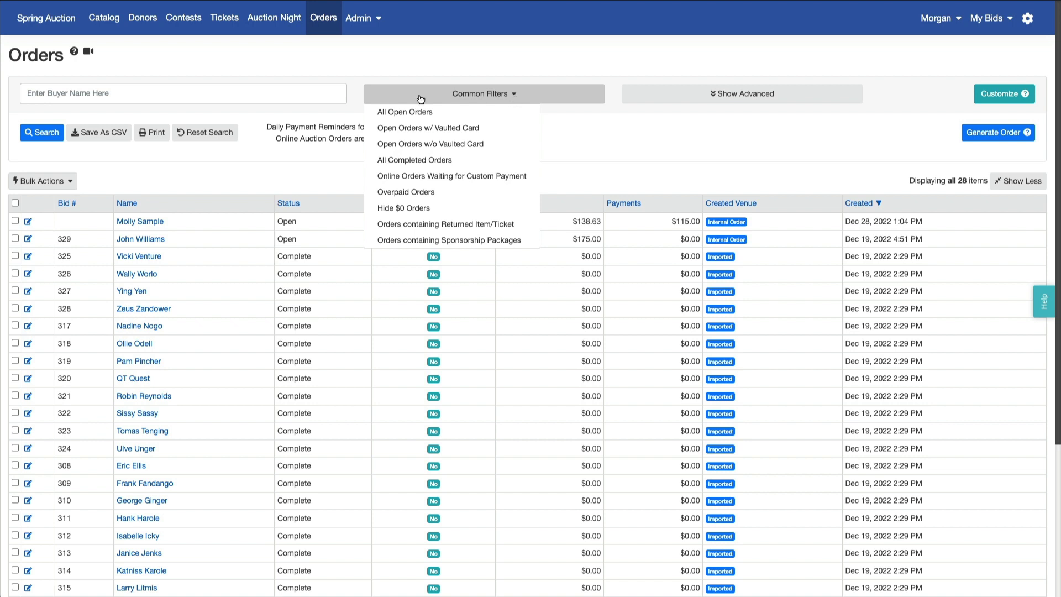
Look up orders by the buyer's first name and review the fields that the orders list can show
{"action": "left_click", "coordinate": [190, 95]}
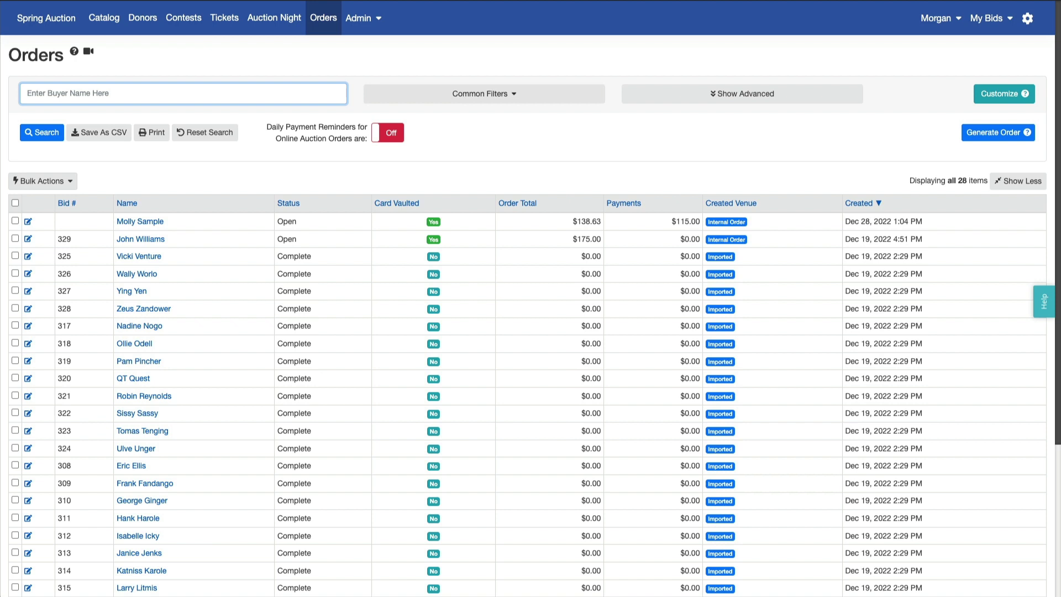
{"action": "type", "text": "molly"}
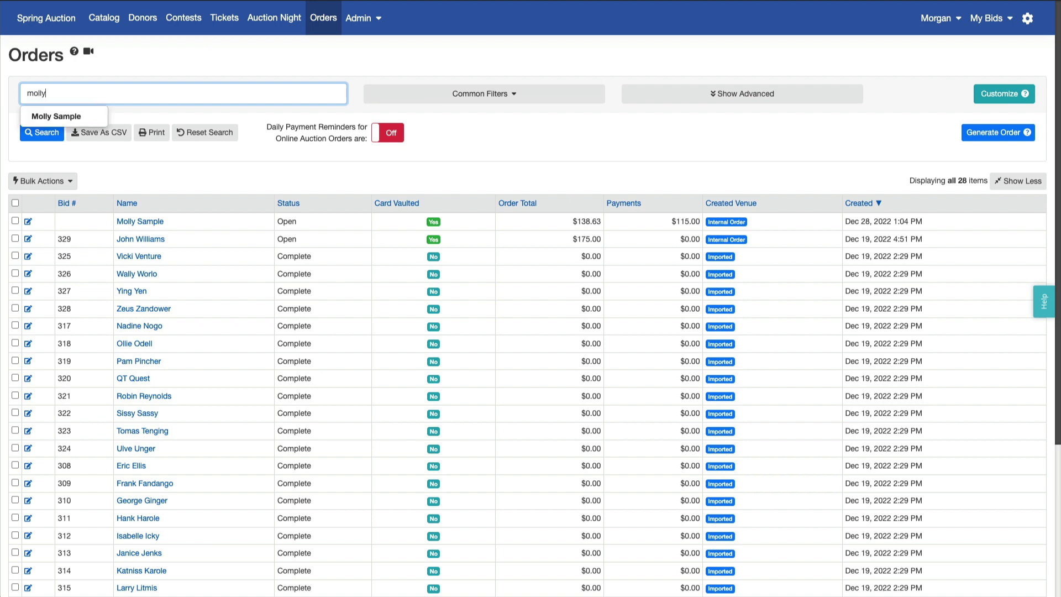
{"action": "left_click", "coordinate": [210, 71]}
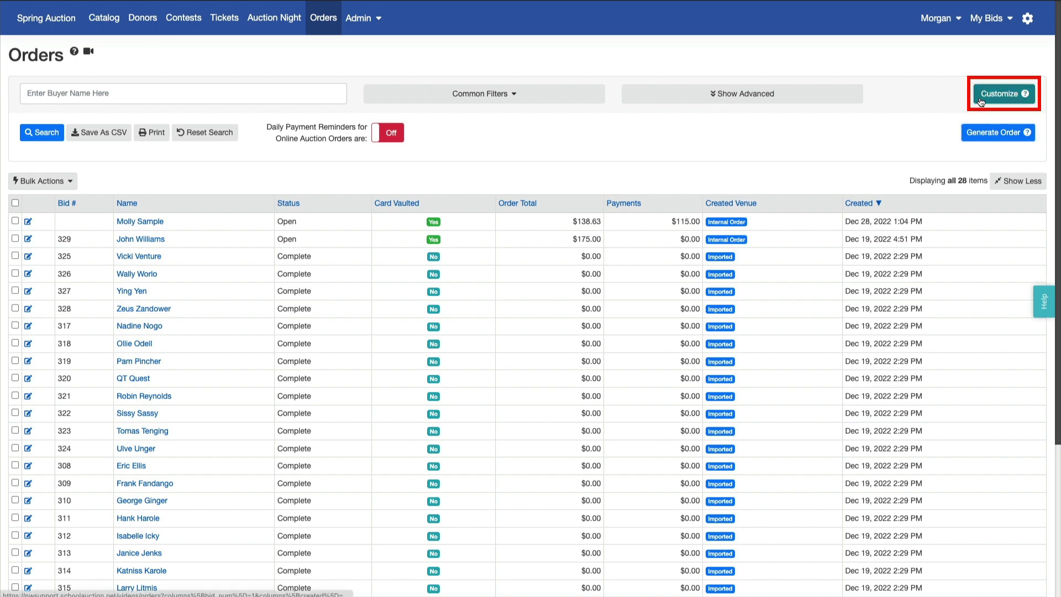
{"action": "left_click", "coordinate": [980, 99]}
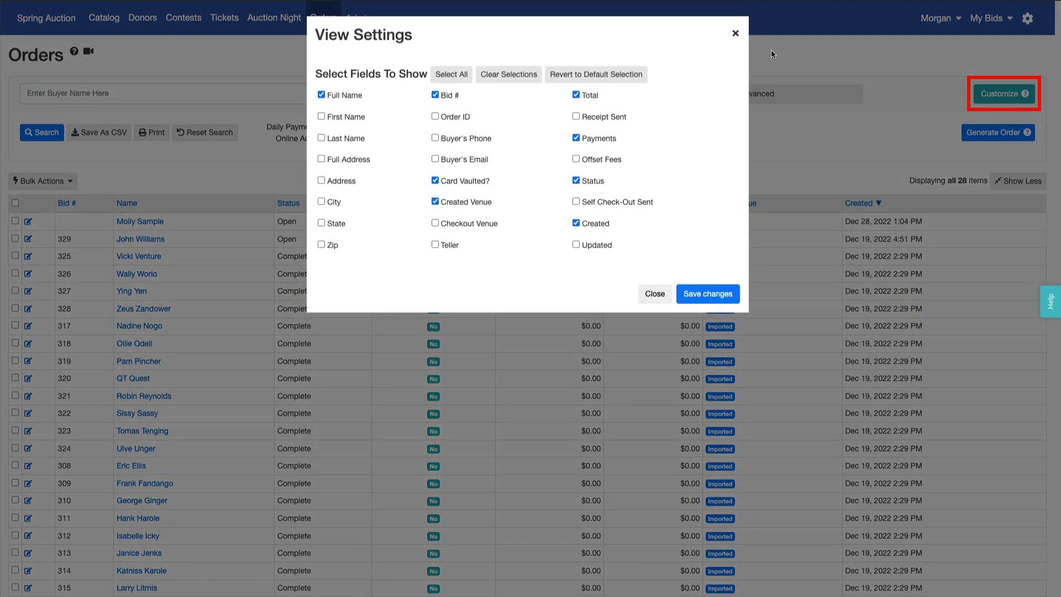
{"action": "left_click", "coordinate": [735, 34]}
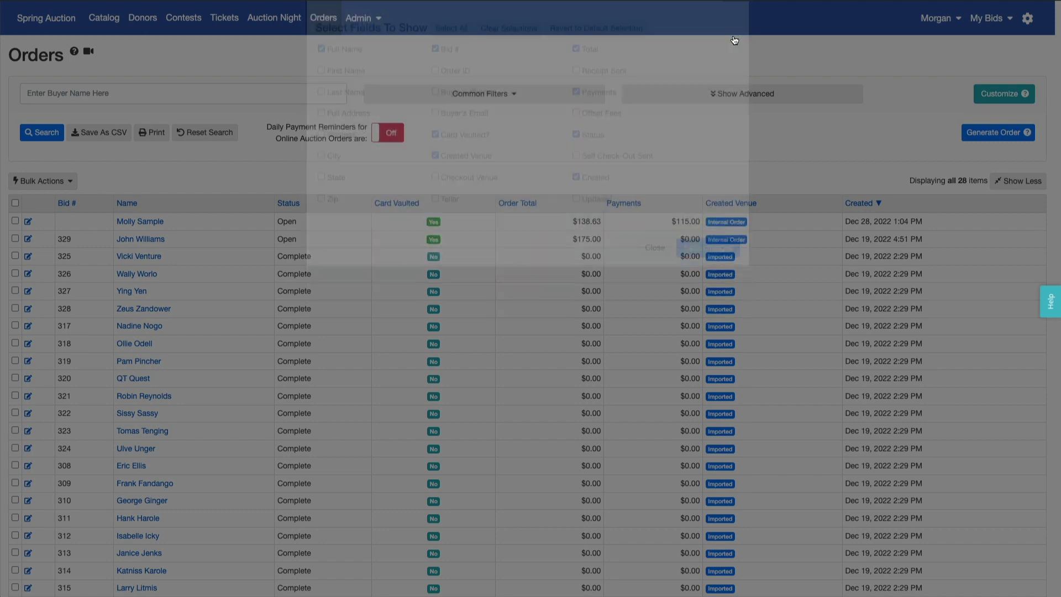
Open the internal order created Dec 28, 2022 and review its Add Items and Update Ticket Type forms
{"action": "left_click", "coordinate": [28, 223]}
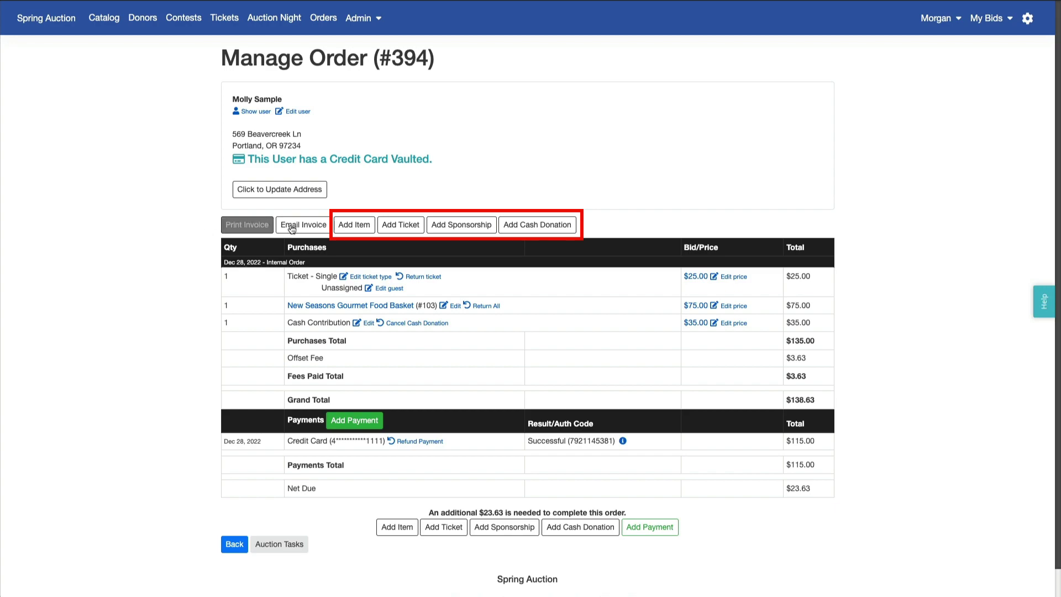
{"action": "left_click", "coordinate": [358, 227]}
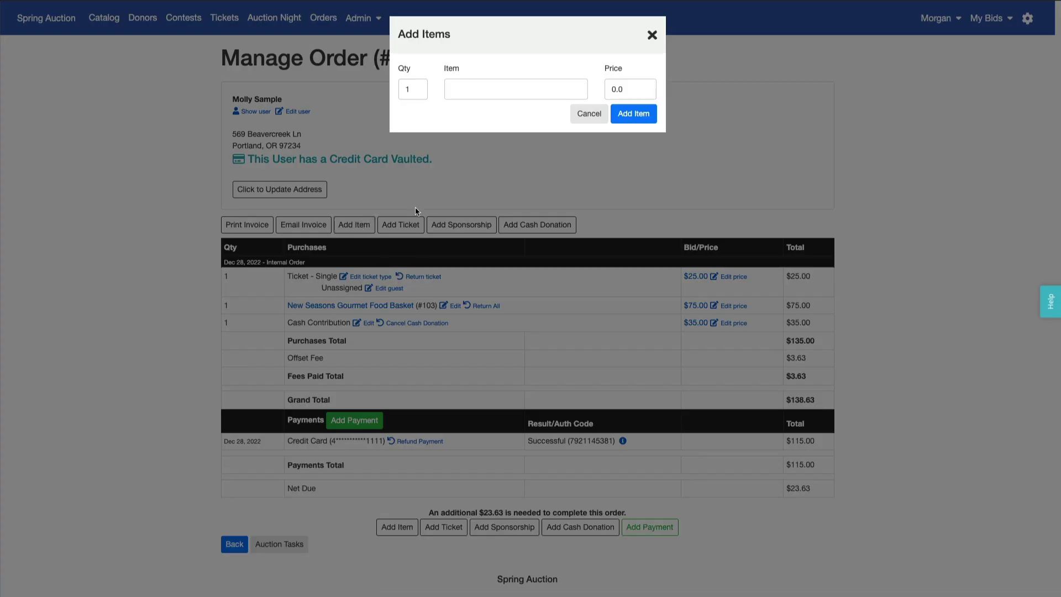
{"action": "left_click", "coordinate": [652, 36]}
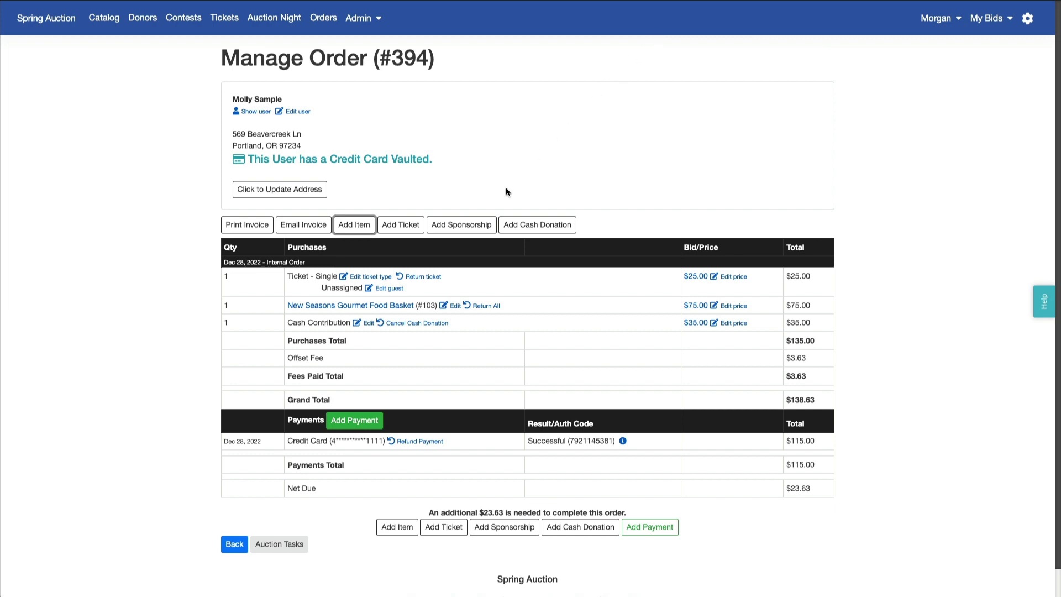
{"action": "left_click", "coordinate": [386, 280]}
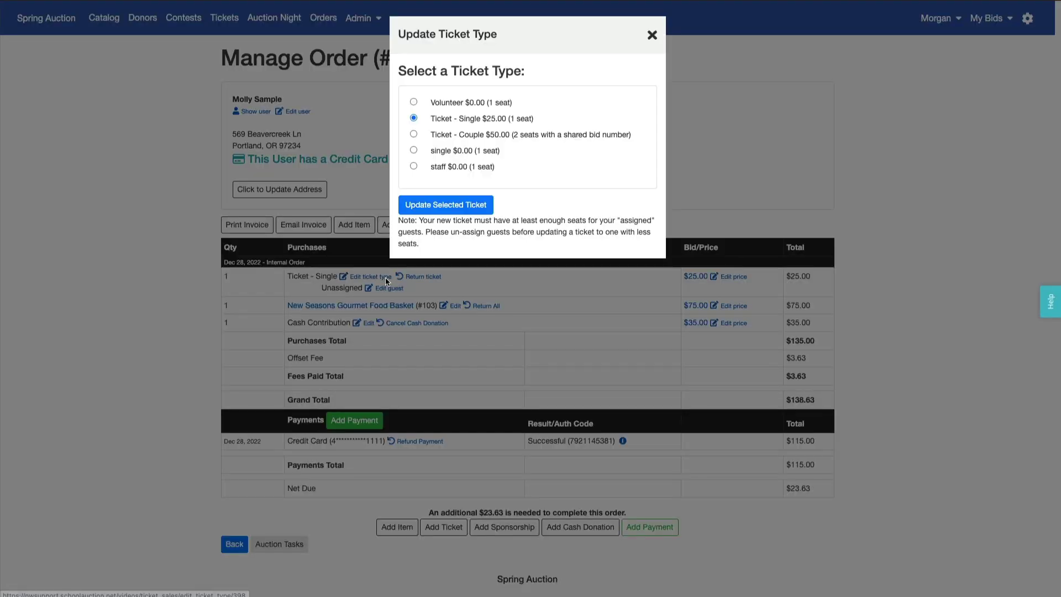
{"action": "left_click", "coordinate": [653, 36]}
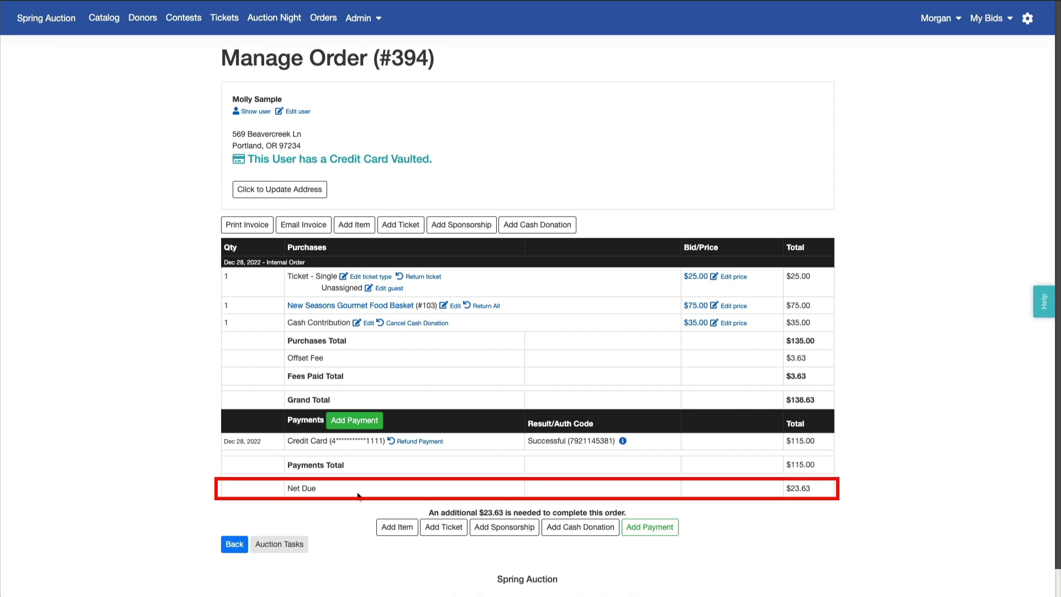
Check how offsetting the processing fees affects the amount of a new payment on the order
{"action": "left_click", "coordinate": [361, 424]}
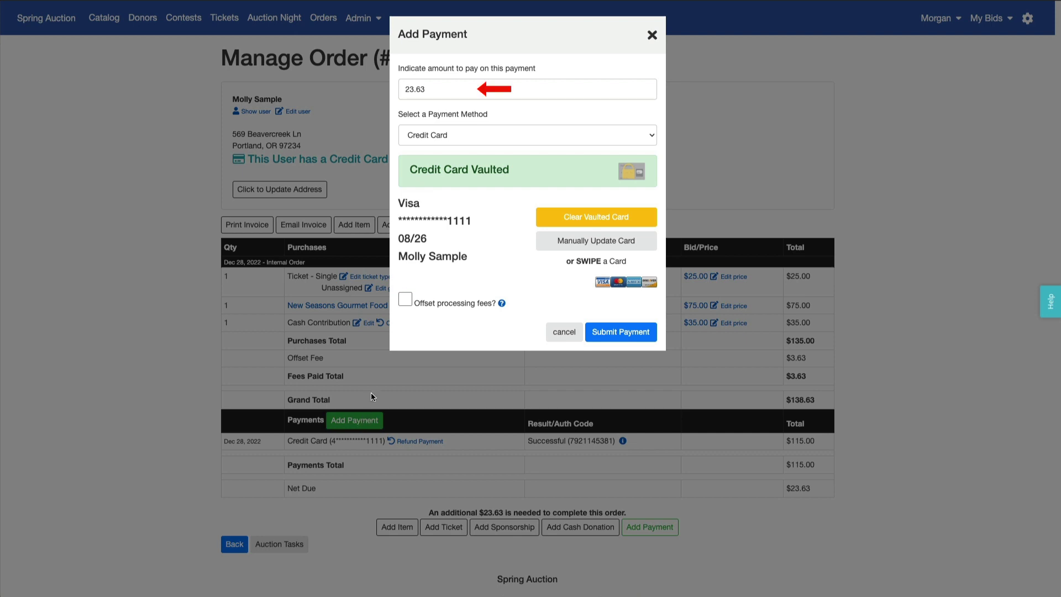
{"action": "left_click", "coordinate": [406, 300]}
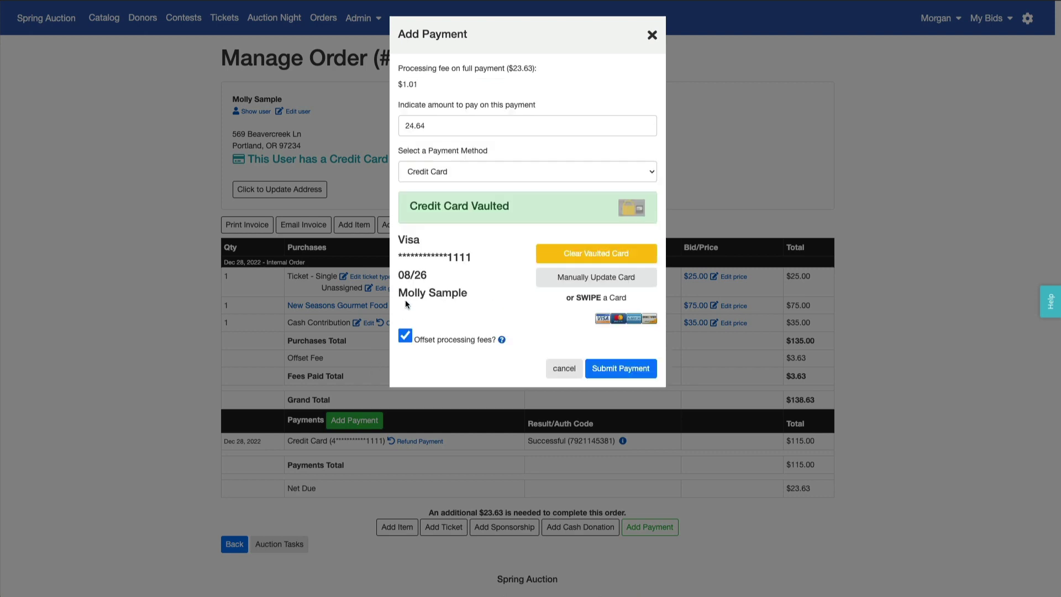
{"action": "left_click", "coordinate": [405, 336]}
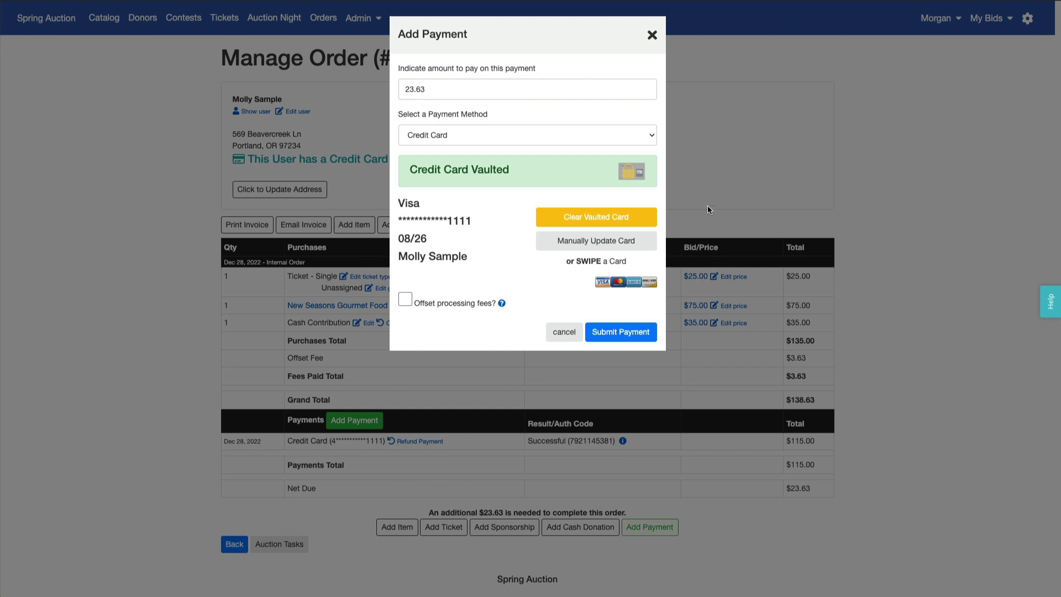
Review the payment methods and the fields for entering a different credit card, leaving the payment unsubmitted
{"action": "left_click", "coordinate": [652, 138]}
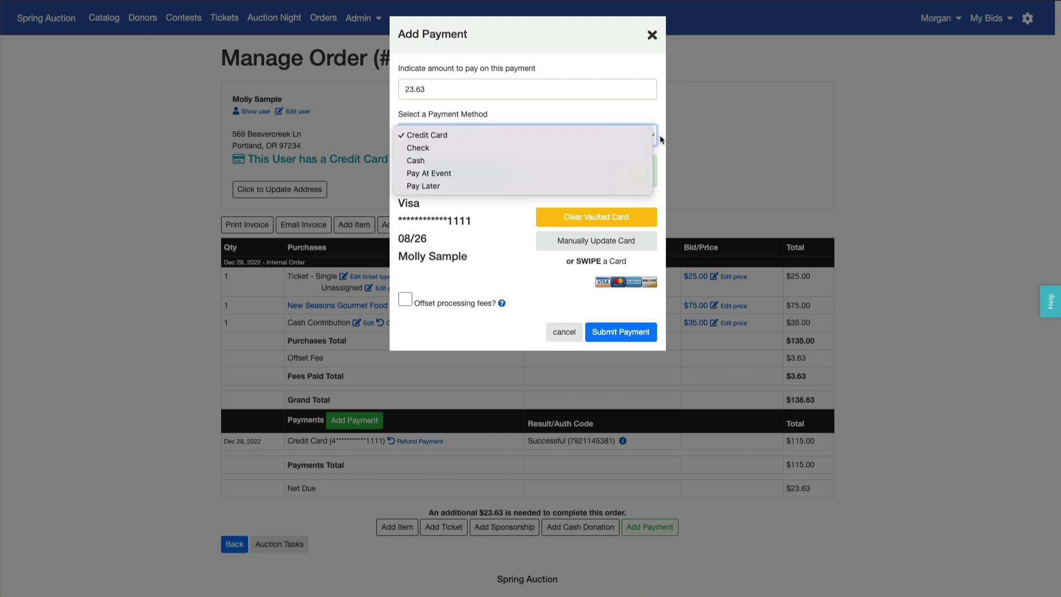
{"action": "left_click", "coordinate": [662, 136]}
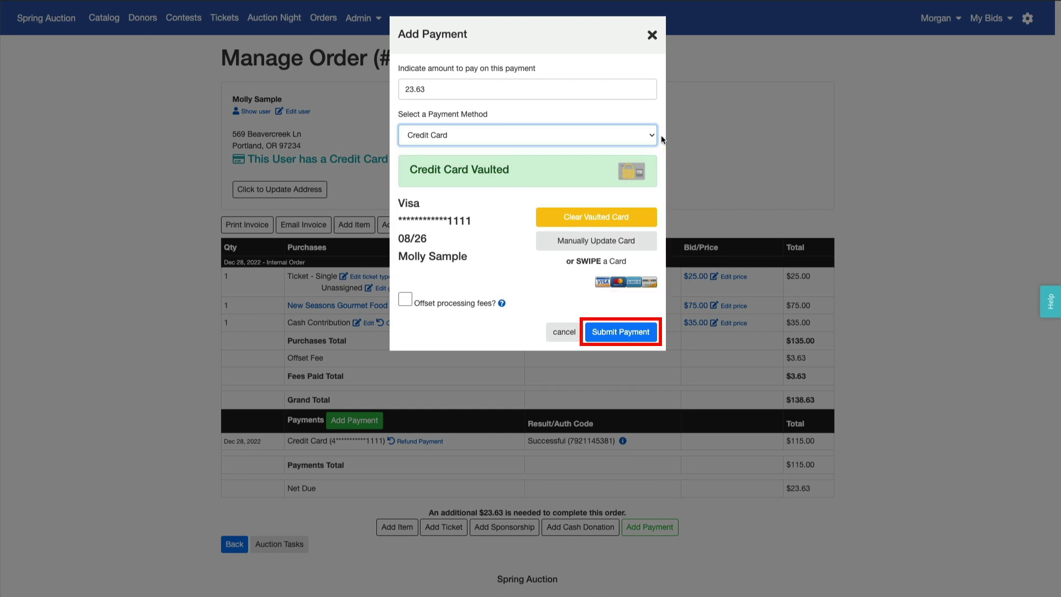
{"action": "left_click", "coordinate": [641, 216]}
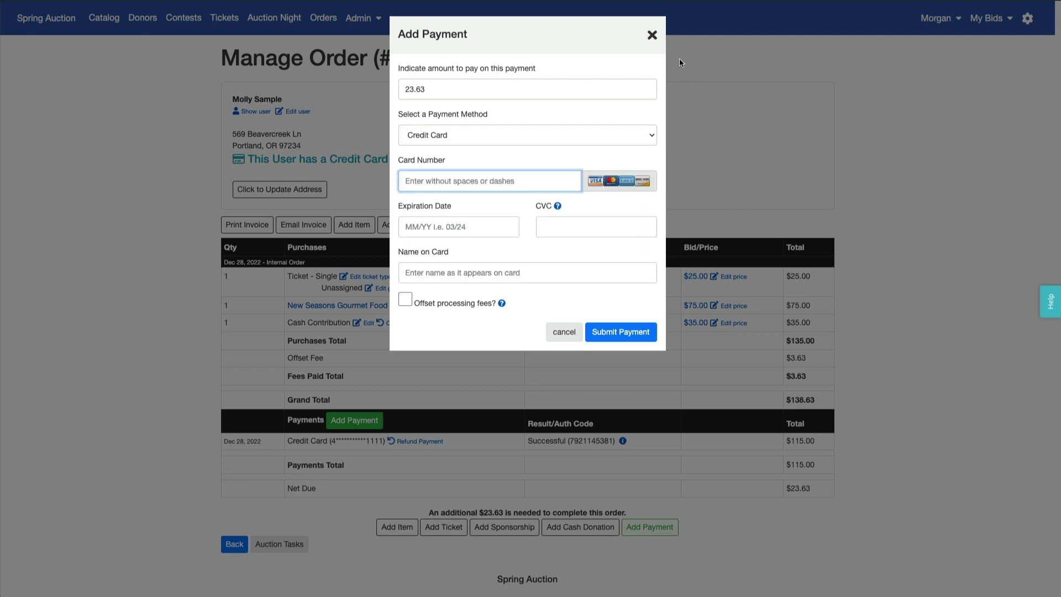
{"action": "left_click", "coordinate": [651, 35]}
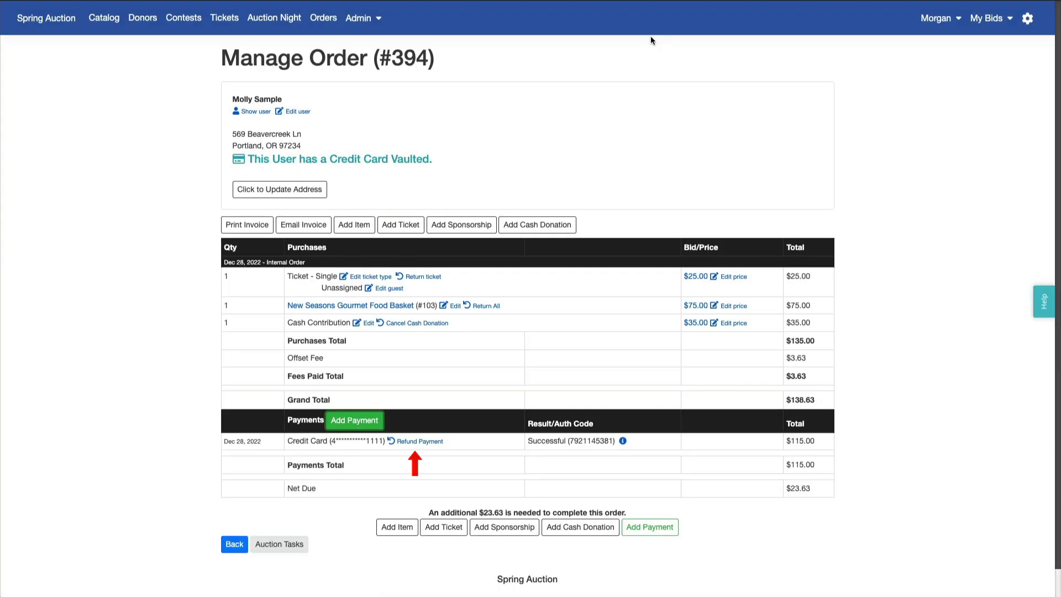
Review the refund form and the transaction details of the order's credit card payment
{"action": "left_click", "coordinate": [430, 442]}
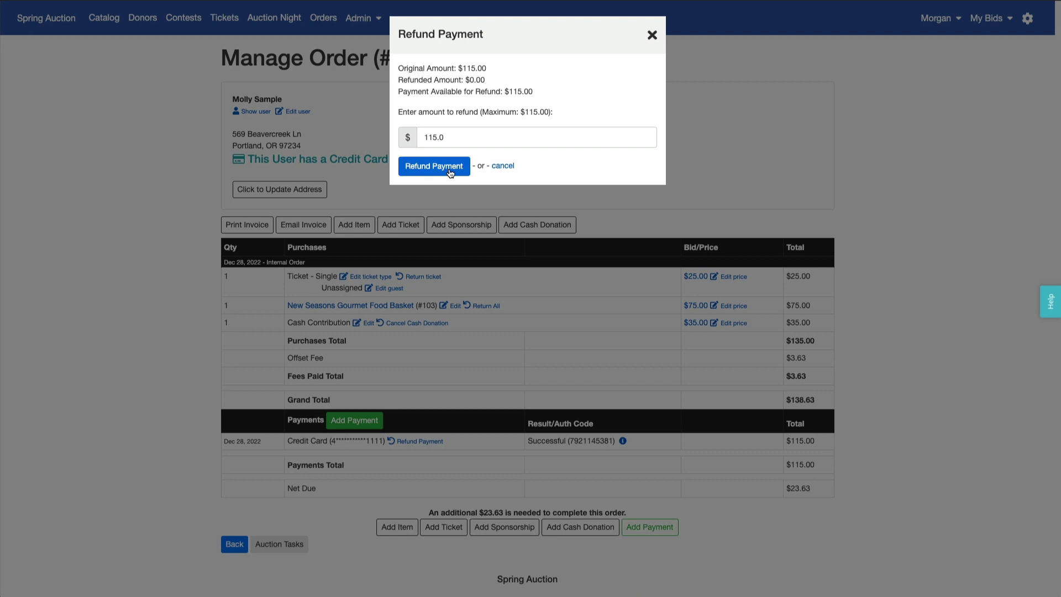
{"action": "left_click", "coordinate": [652, 36]}
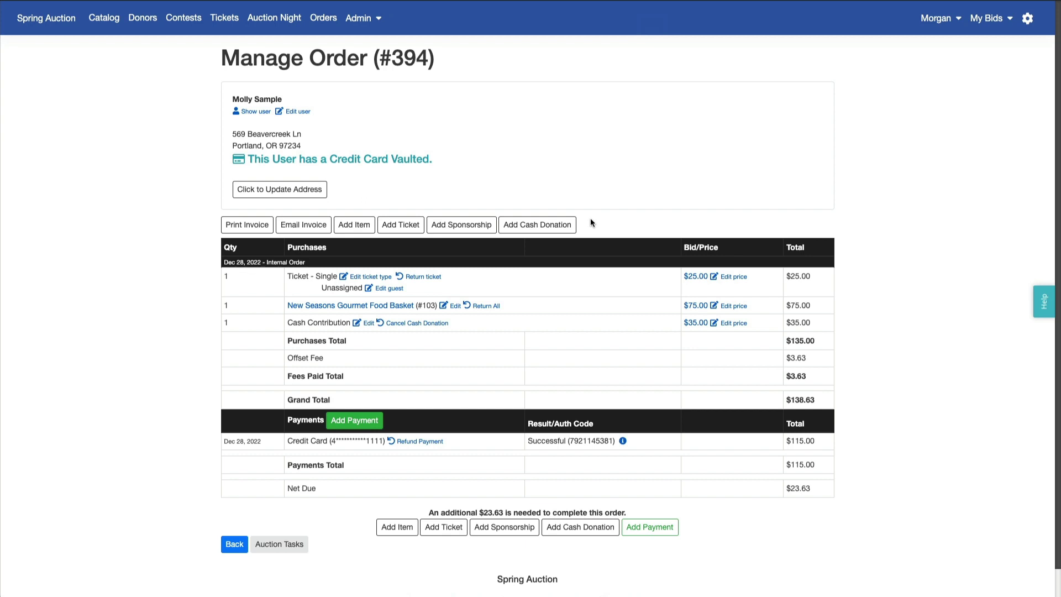
{"action": "left_click", "coordinate": [623, 442]}
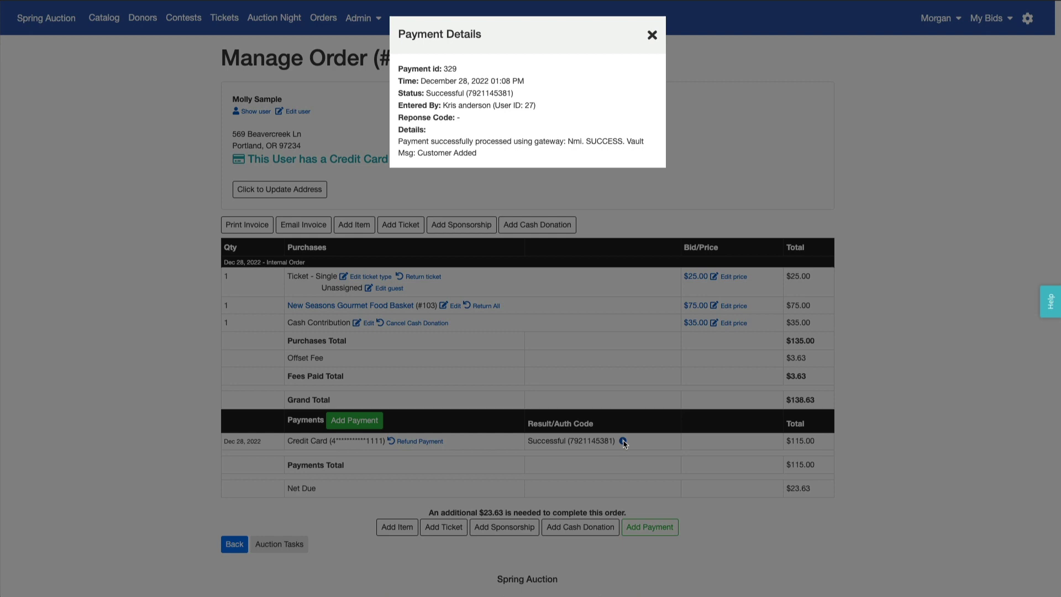
{"action": "left_click", "coordinate": [652, 37]}
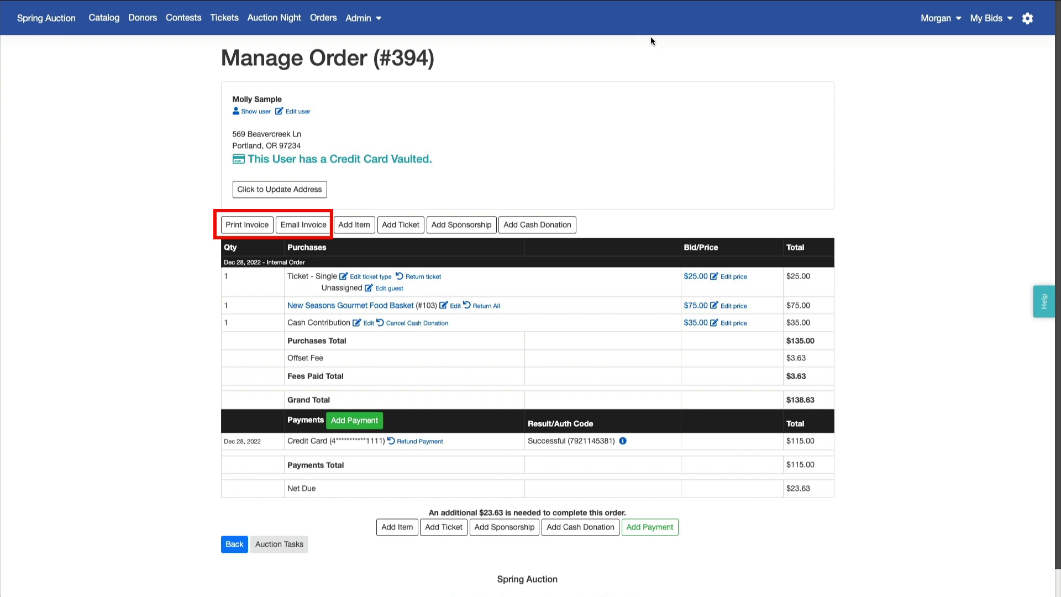
Return to the orders list, select all orders and review the bulk actions available for them
{"action": "left_click", "coordinate": [325, 25]}
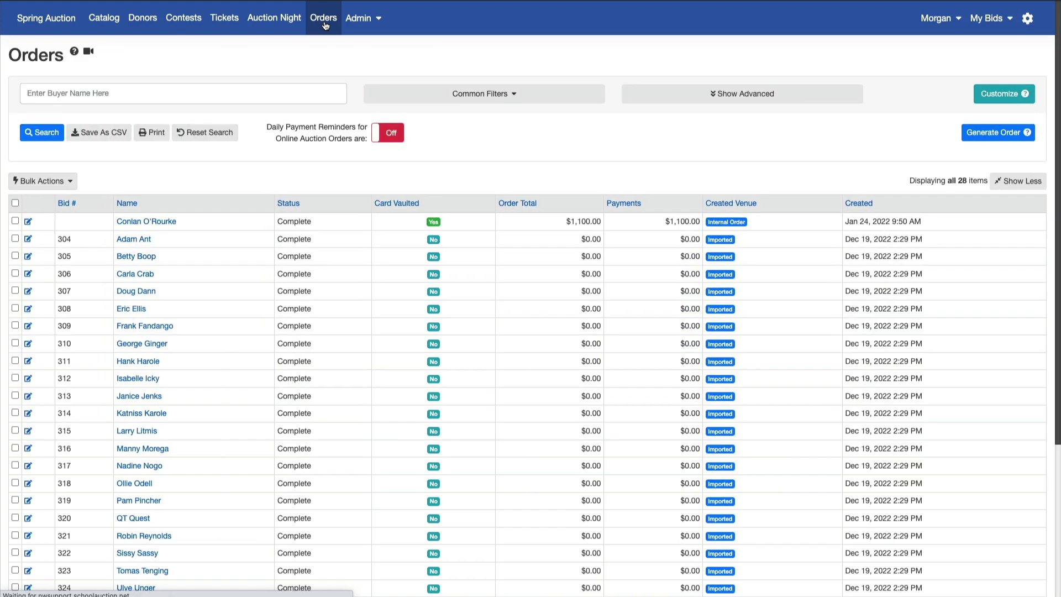
{"action": "left_click", "coordinate": [16, 204]}
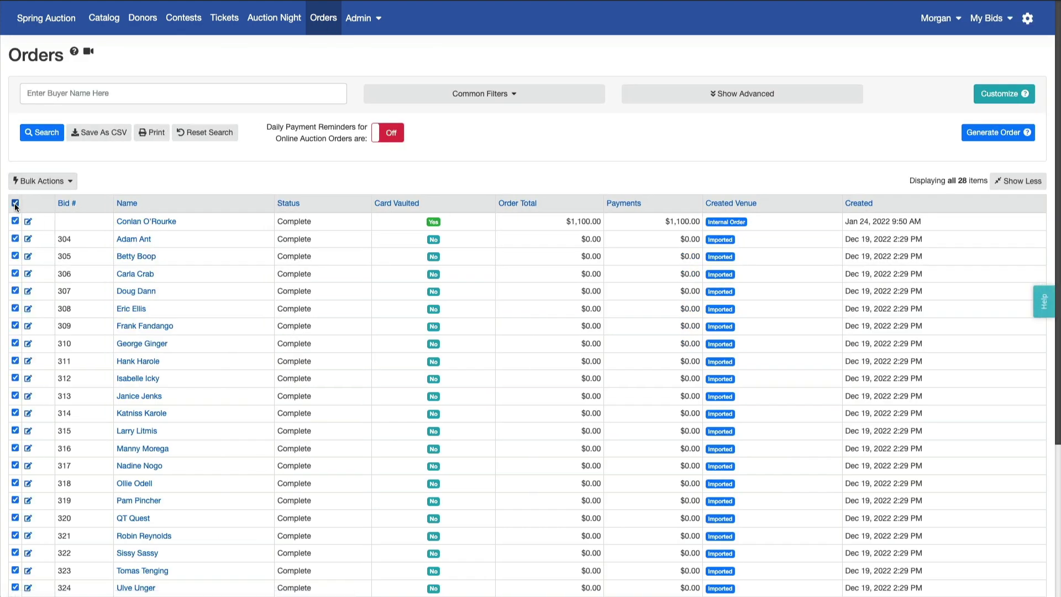
{"action": "left_click", "coordinate": [71, 184]}
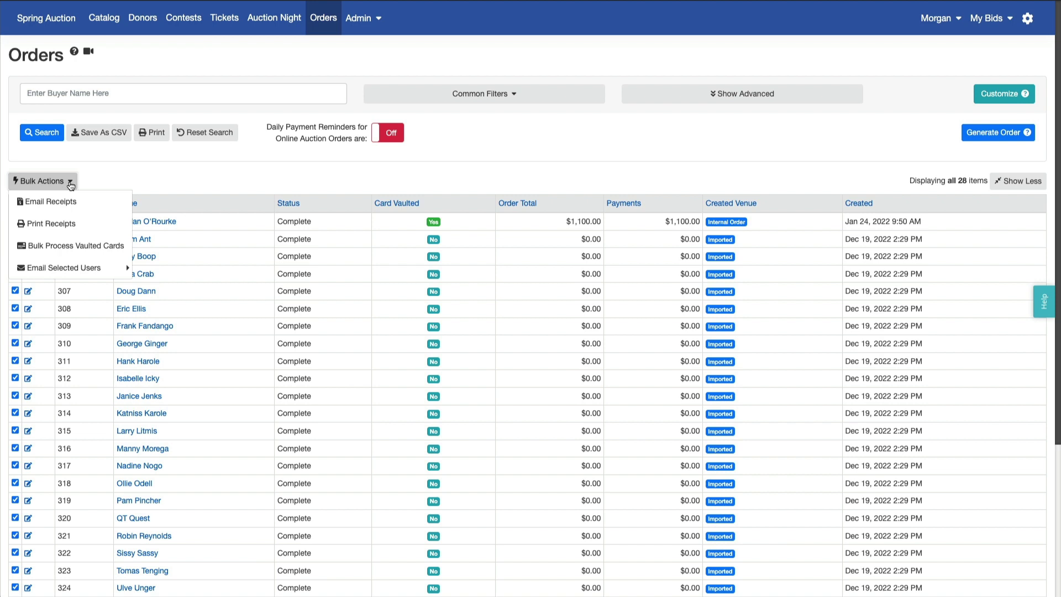
{"action": "left_click", "coordinate": [71, 183]}
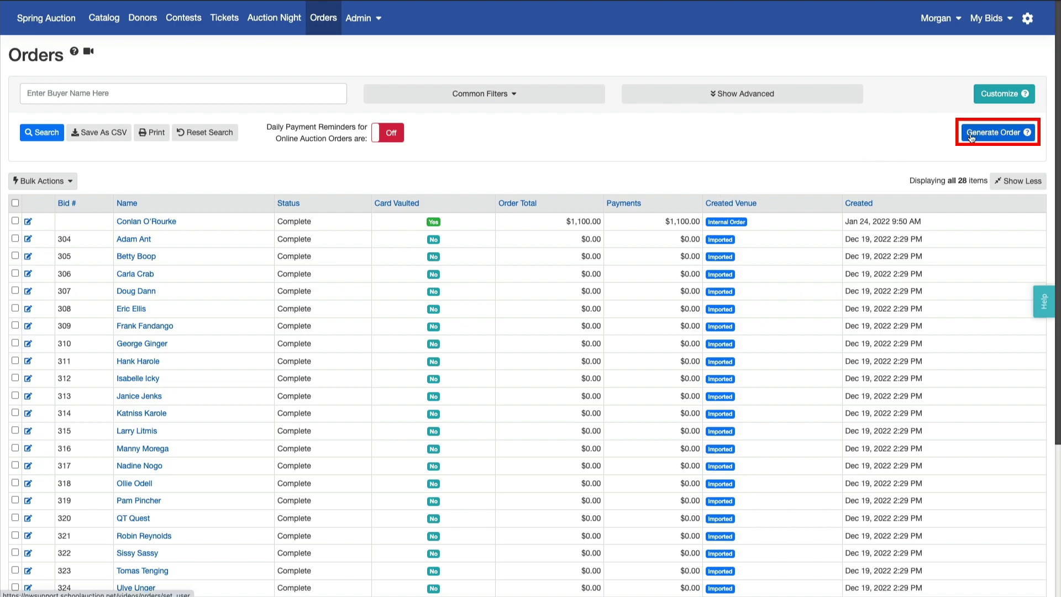
Generate an order for a new user, filling in only the user's first name
{"action": "left_click", "coordinate": [987, 136]}
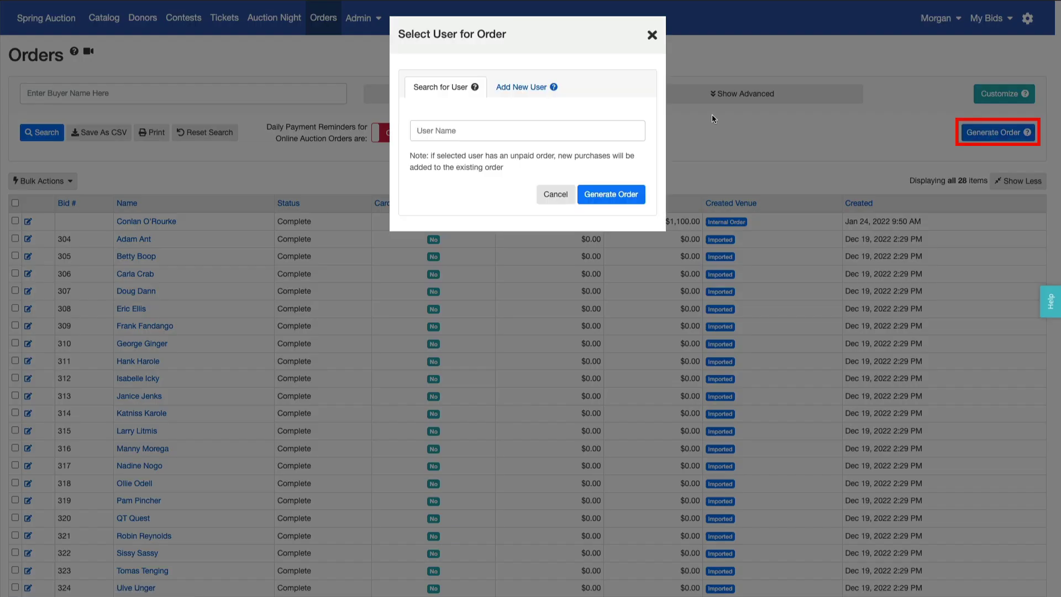
{"action": "left_click", "coordinate": [539, 93]}
{"action": "type", "text": "Konrad"}
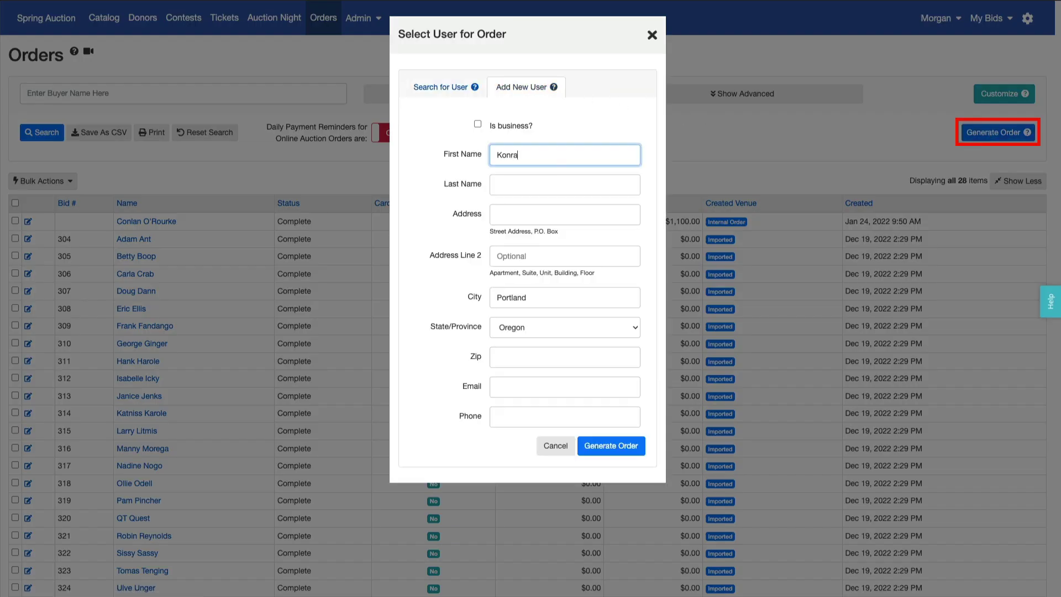
{"action": "left_click", "coordinate": [610, 447]}
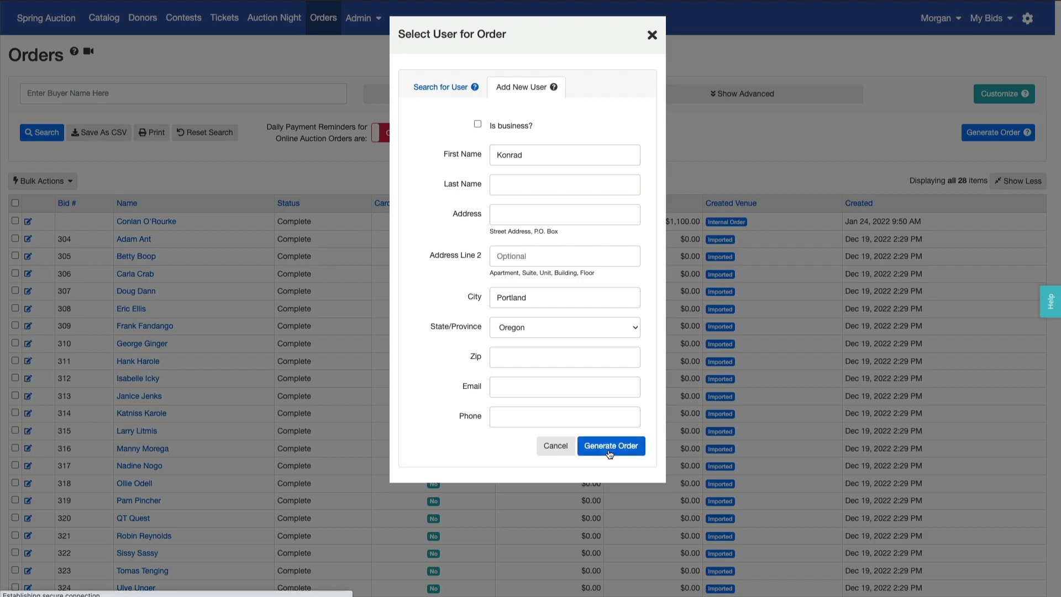
Find an item by the text "raffle" and add one of it to the new order
{"action": "left_click", "coordinate": [369, 198]}
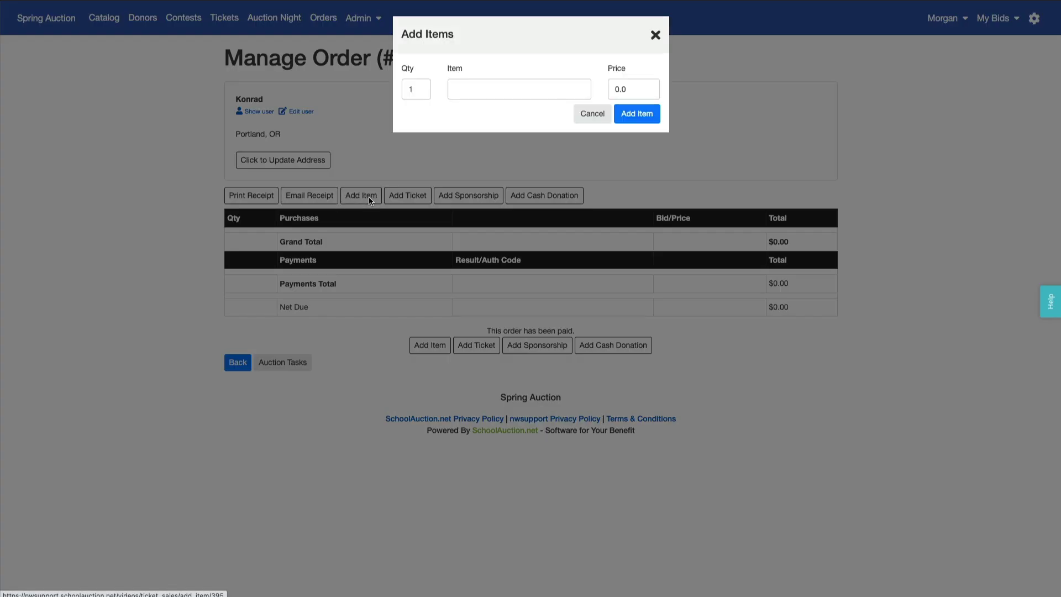
{"action": "left_click", "coordinate": [476, 90]}
{"action": "type", "text": "raffle"}
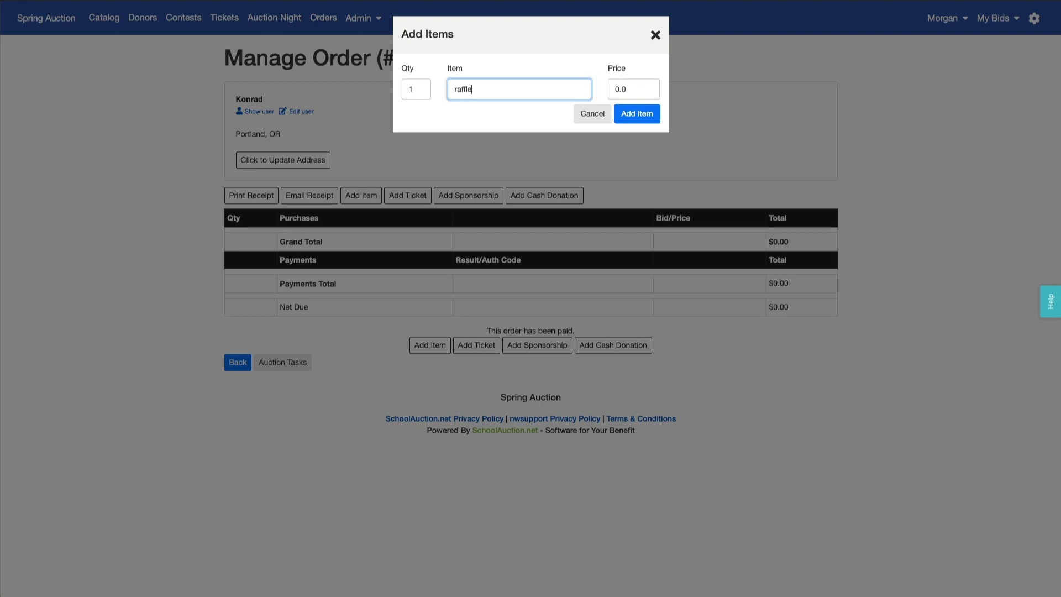
{"action": "left_click", "coordinate": [486, 111]}
{"action": "left_click", "coordinate": [636, 116]}
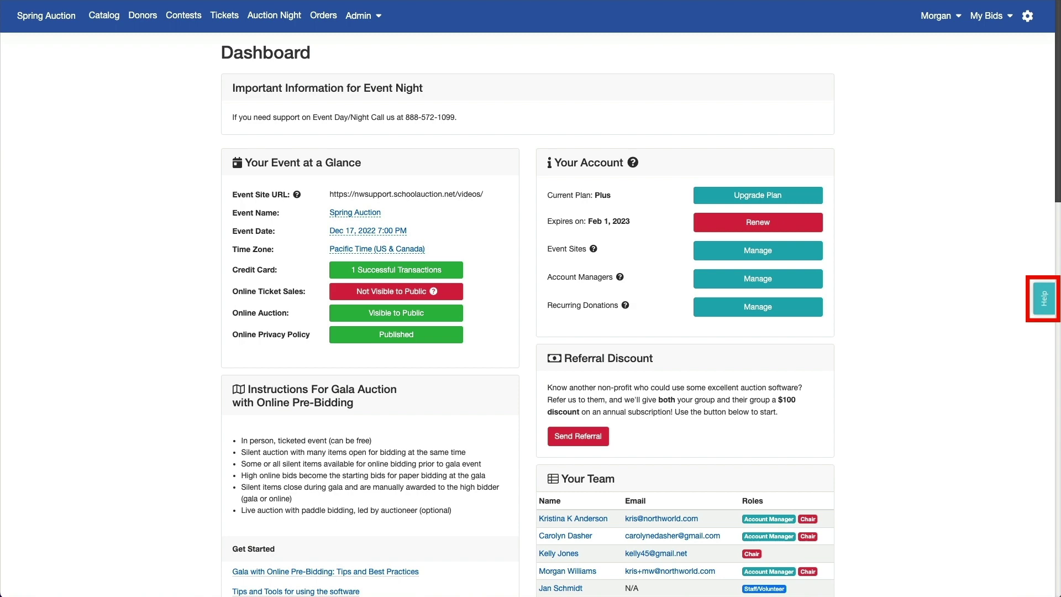
Open the Help Center from the dashboard
{"action": "left_click", "coordinate": [1046, 303]}
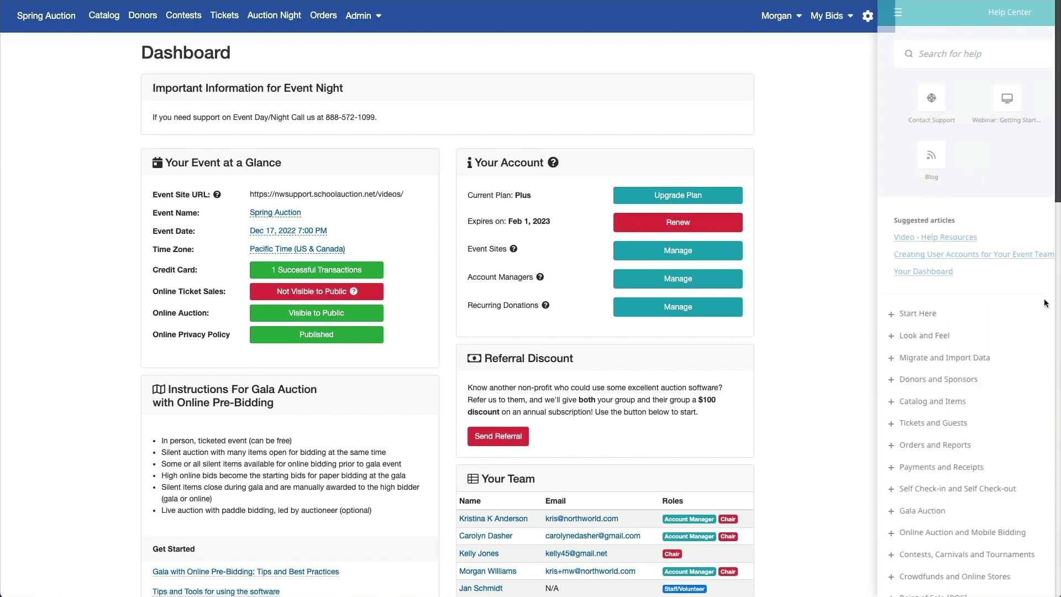